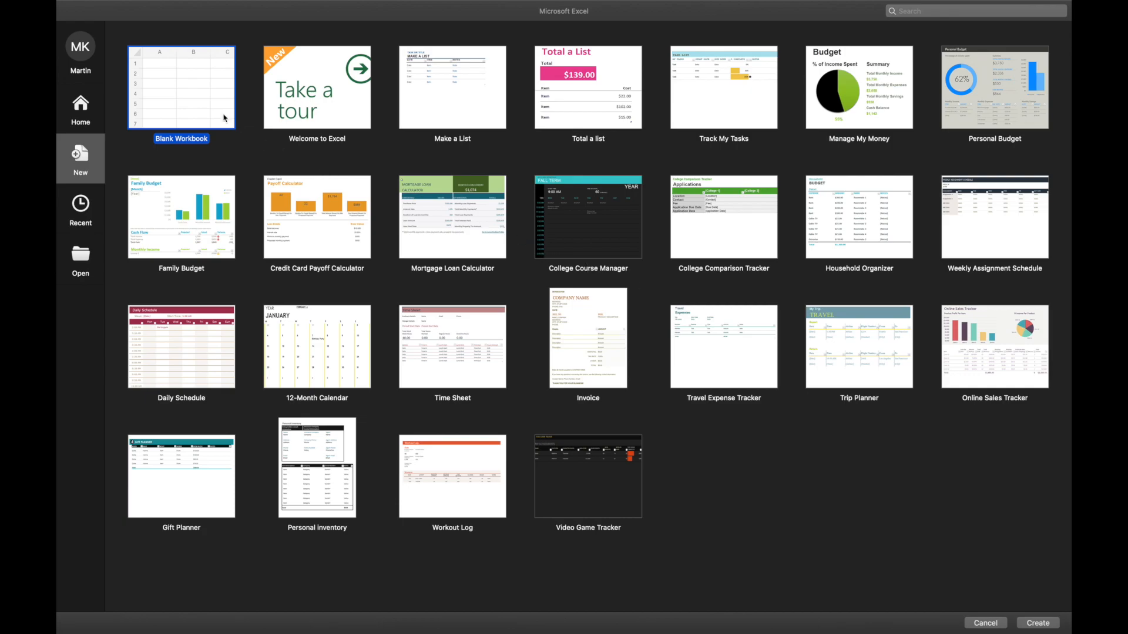
Create a new blank workbook from the template gallery
{"action": "double_click", "coordinate": [195, 106]}
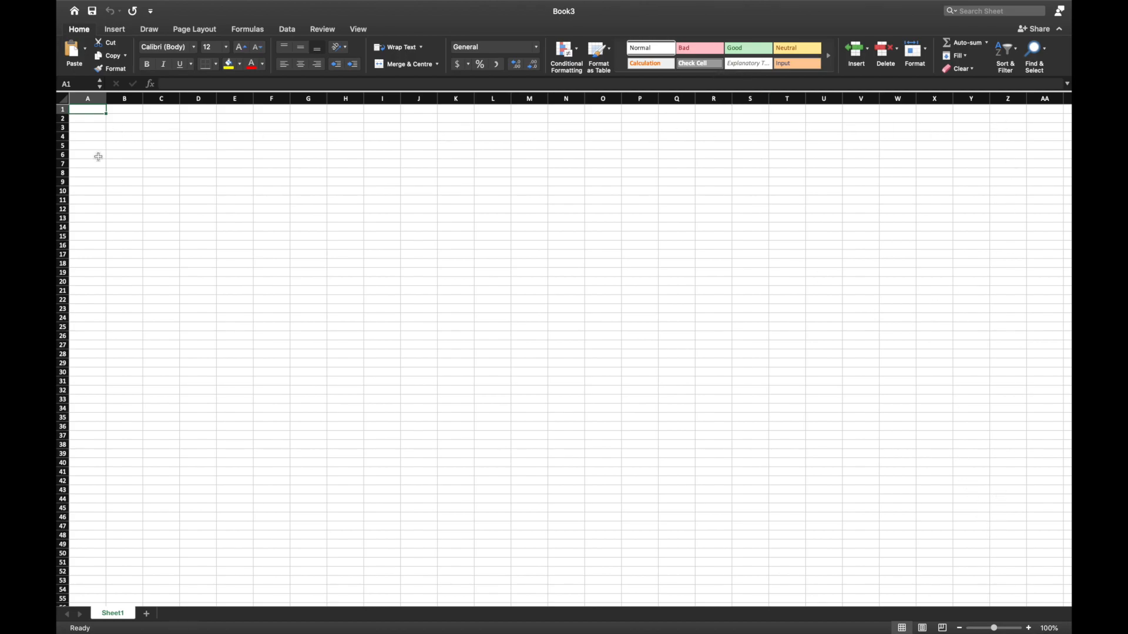
Select column C and row 4 in turn, and finish on cell C4 where they intersect
{"action": "left_click", "coordinate": [172, 101]}
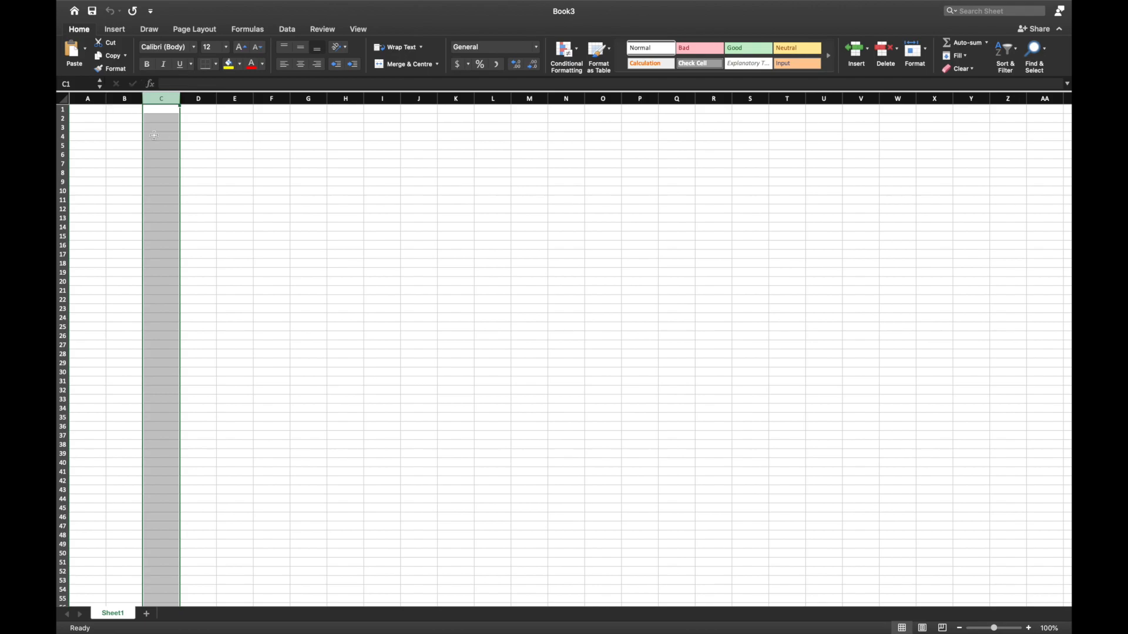
{"action": "left_click", "coordinate": [65, 135]}
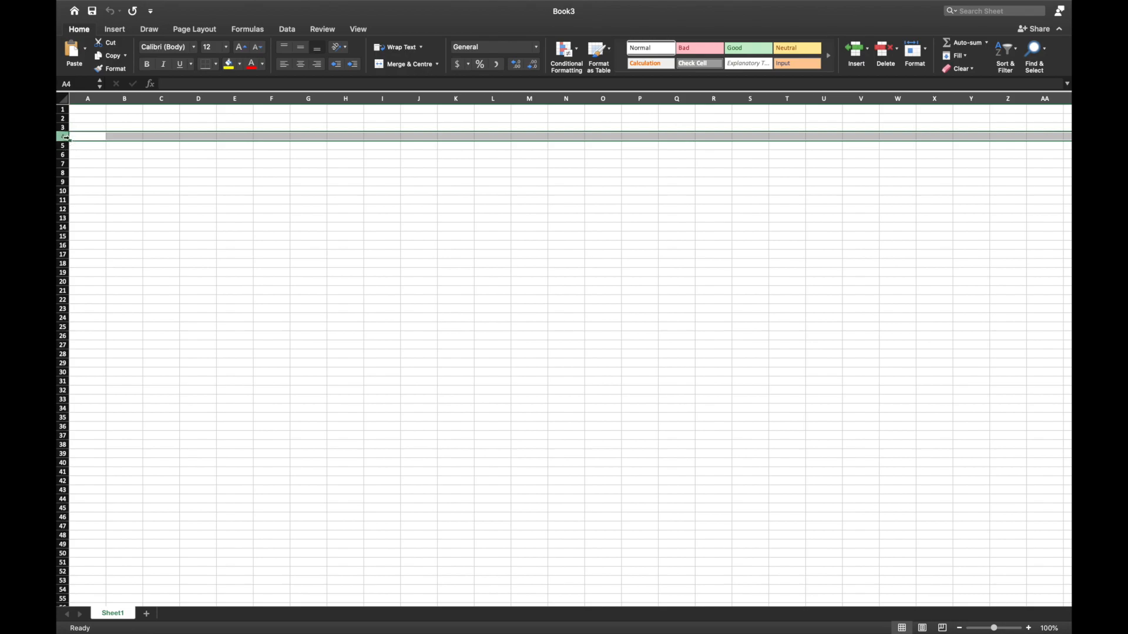
{"action": "left_click", "coordinate": [167, 99]}
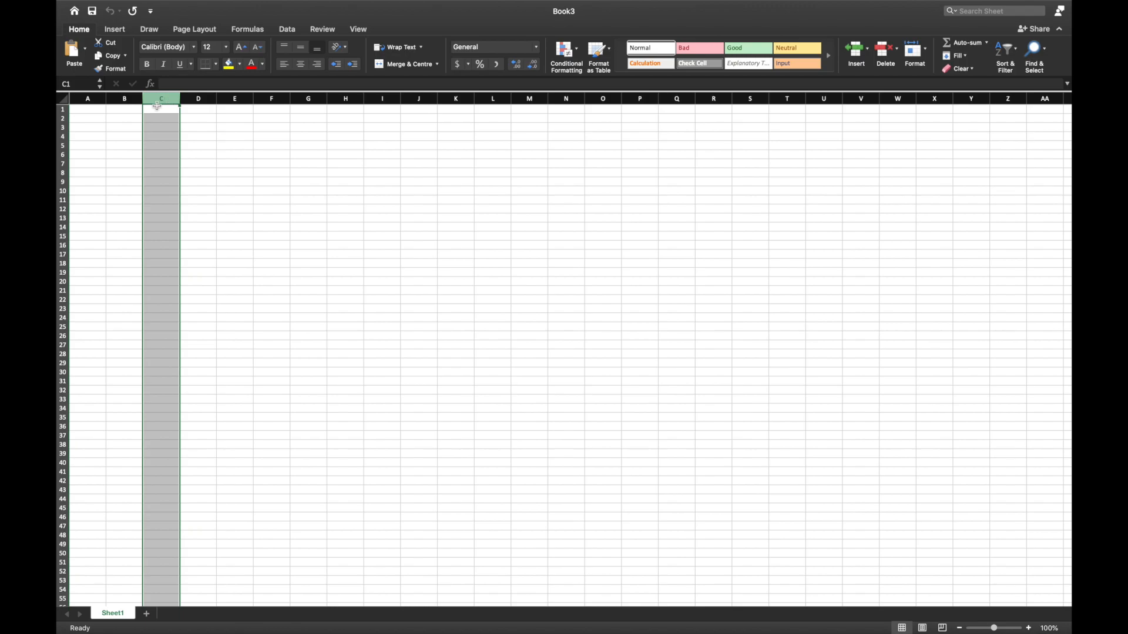
{"action": "left_click", "coordinate": [63, 136]}
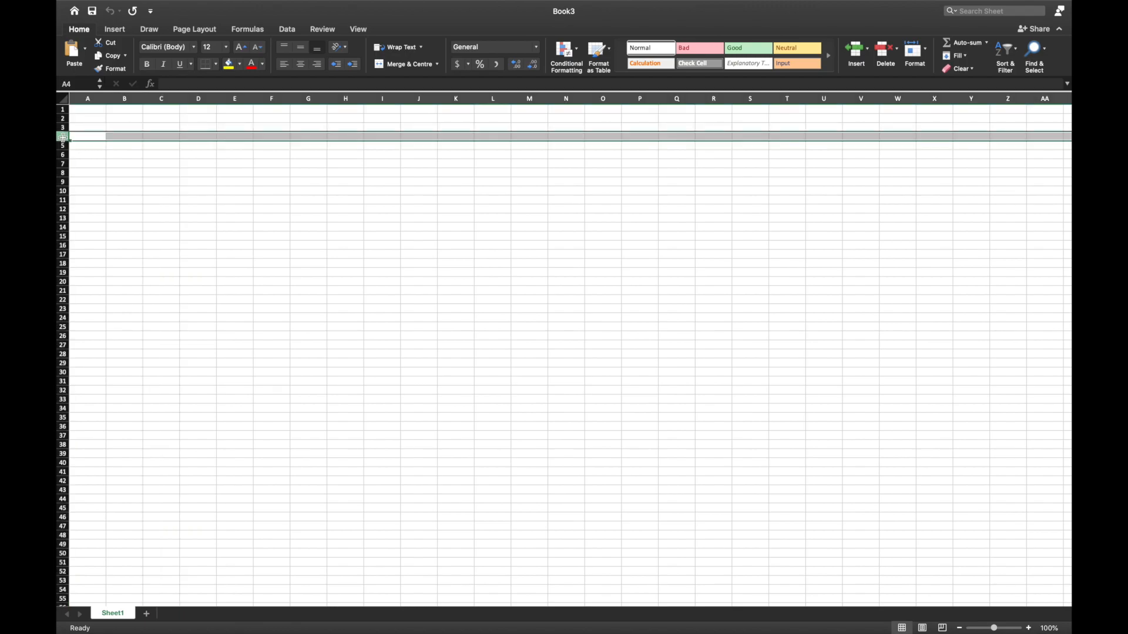
{"action": "left_click", "coordinate": [156, 138]}
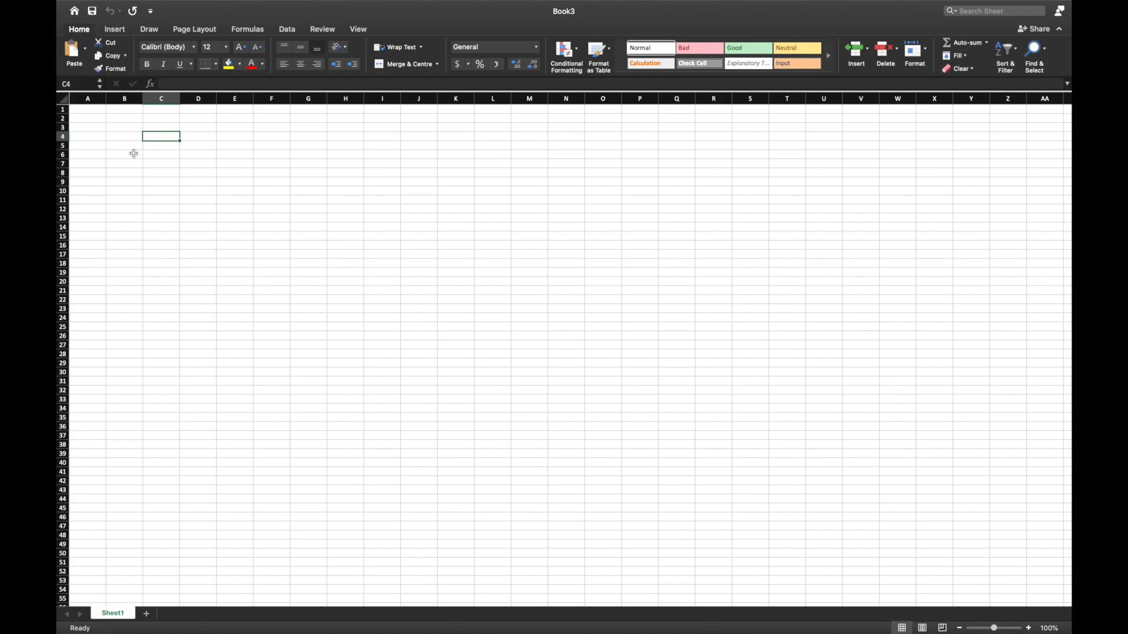
Enter the column headings Name, Suburb and Number in cells A3, B3 and C3
{"action": "left_click", "coordinate": [93, 128]}
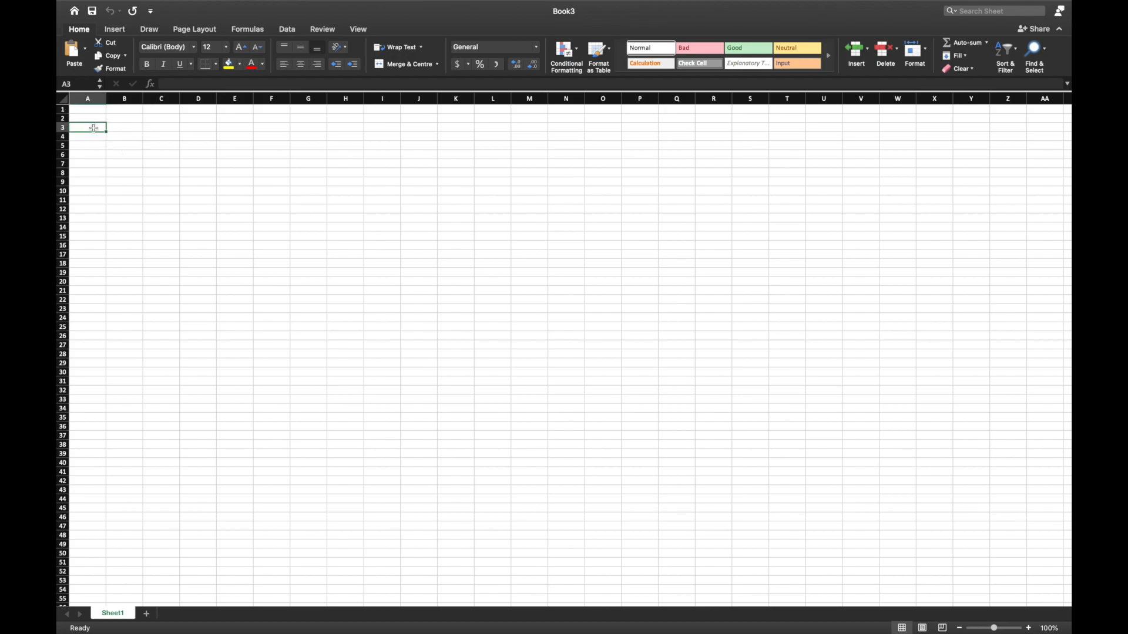
{"action": "type", "text": "Name"}
{"action": "left_click", "coordinate": [125, 127]}
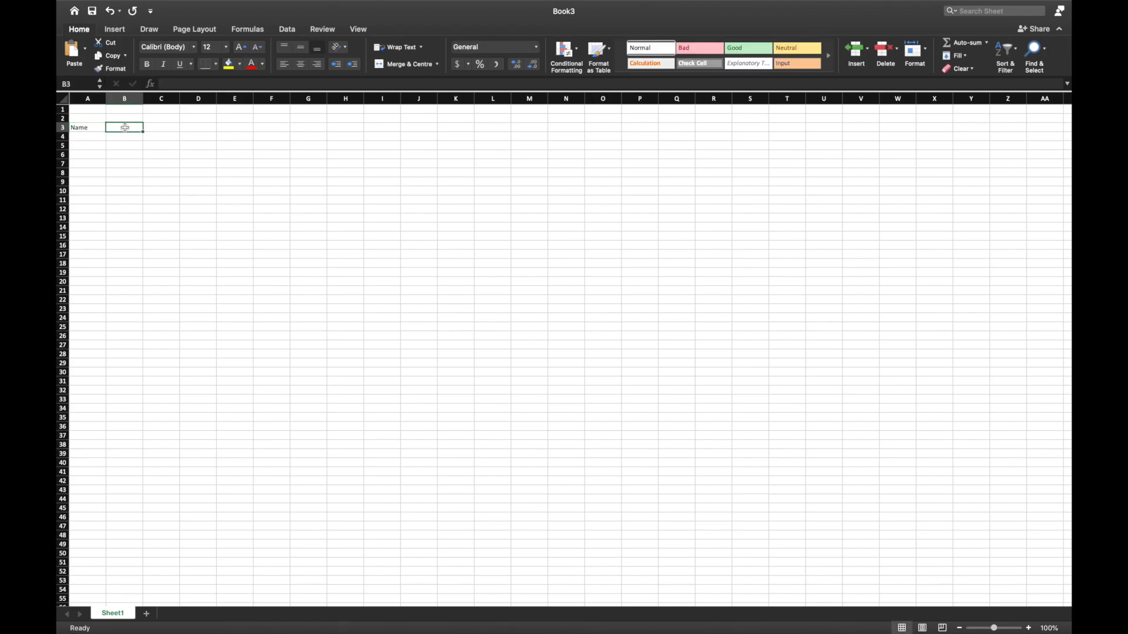
{"action": "type", "text": "Suburb"}
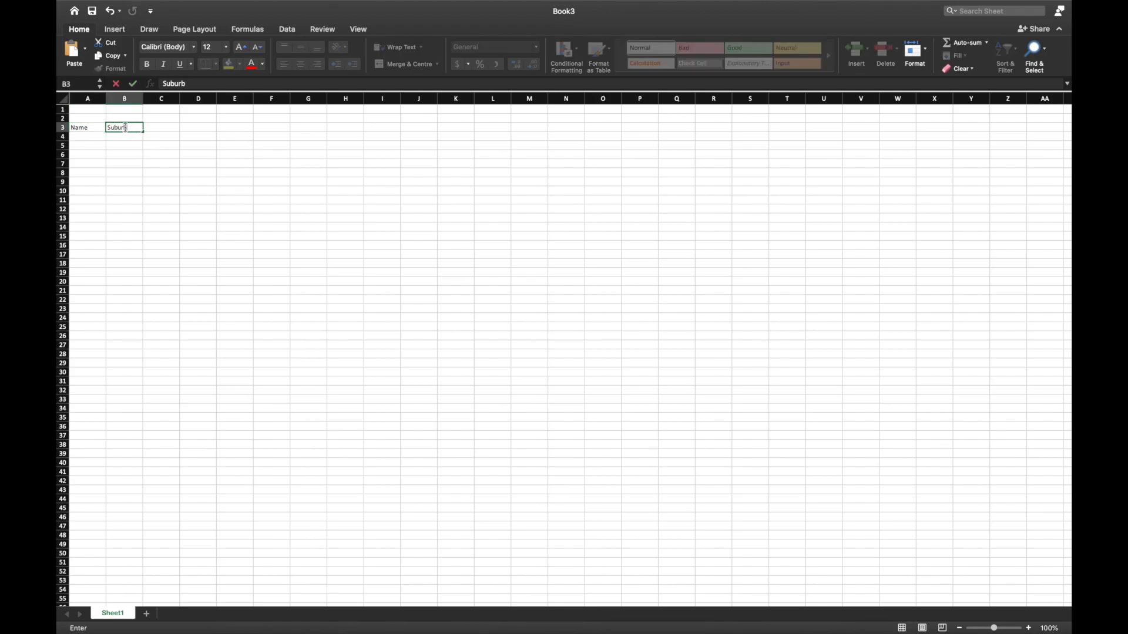
{"action": "left_click", "coordinate": [166, 127]}
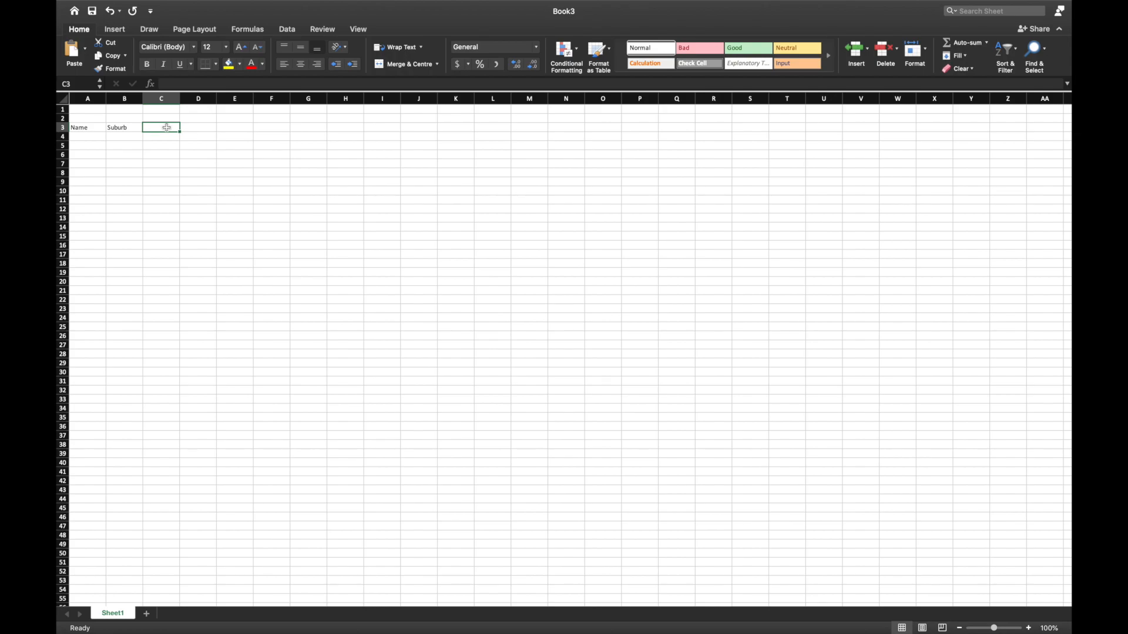
{"action": "type", "text": "Num"}
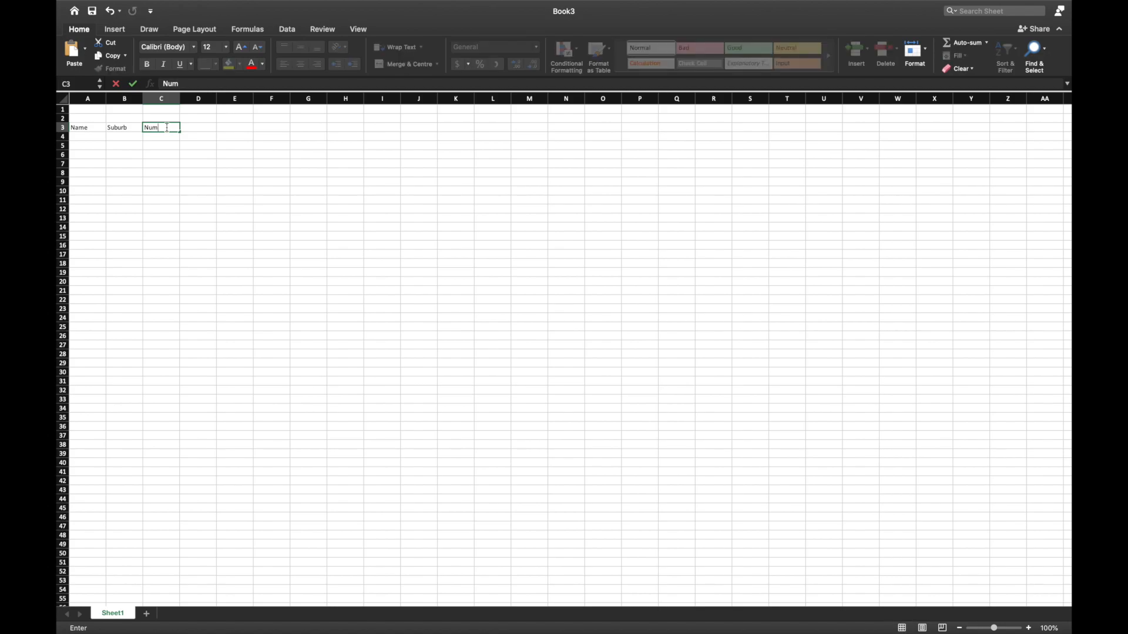
{"action": "type", "text": "ber"}
Fill cells A4 to A7 under the Name heading with four people's first names
{"action": "left_click", "coordinate": [98, 135]}
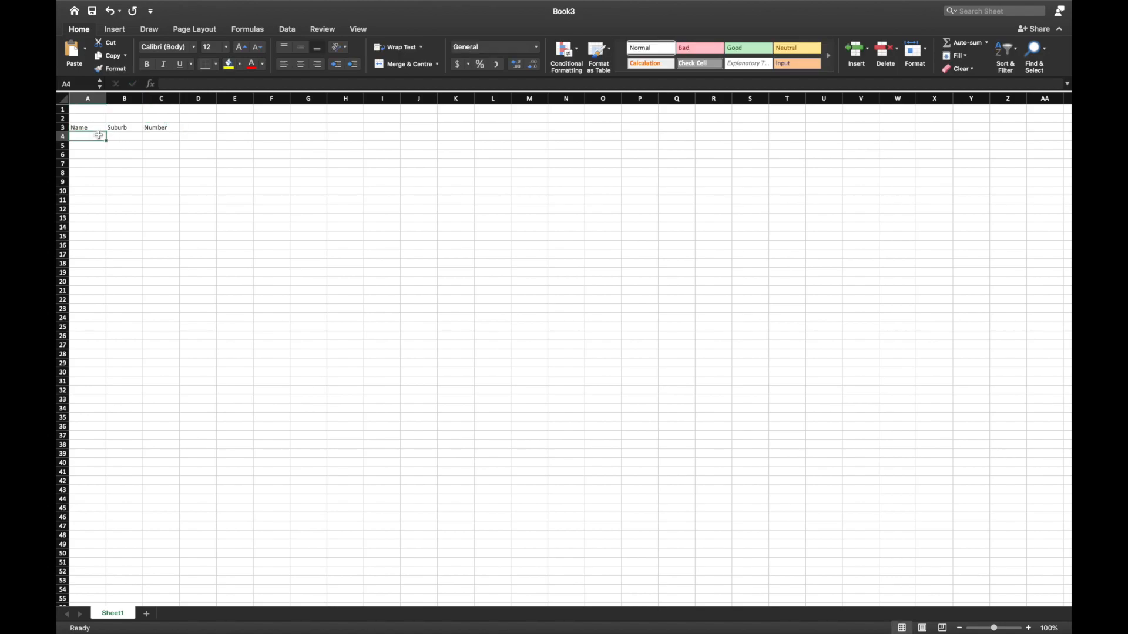
{"action": "type", "text": "Jo"}
{"action": "key", "text": "Tab"}
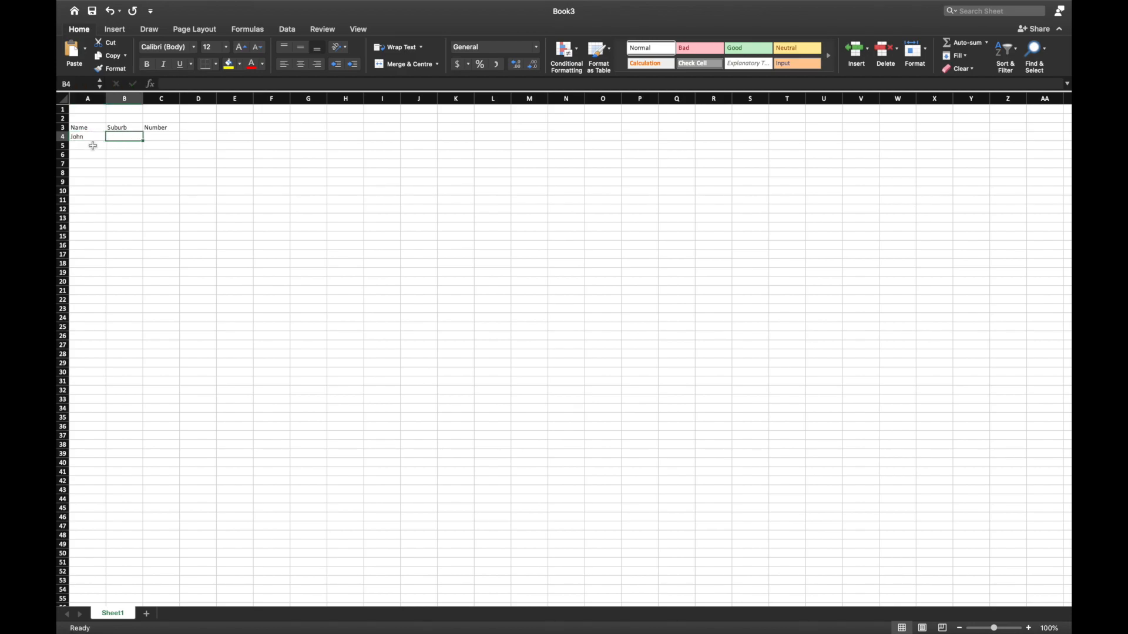
{"action": "left_click", "coordinate": [93, 146]}
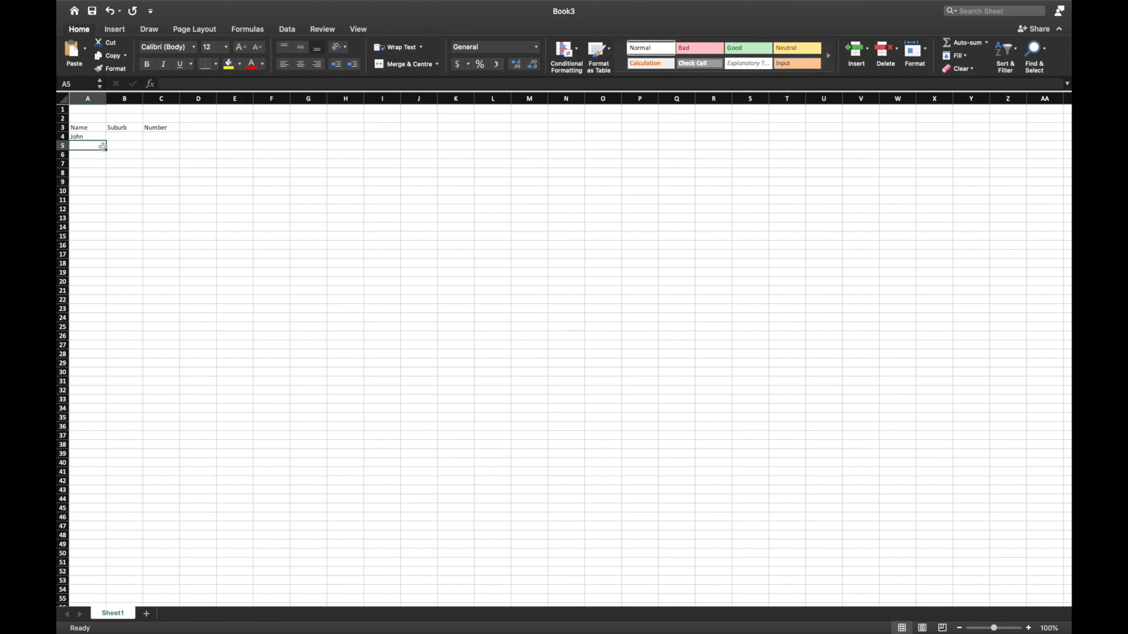
{"action": "type", "text": "Martin"}
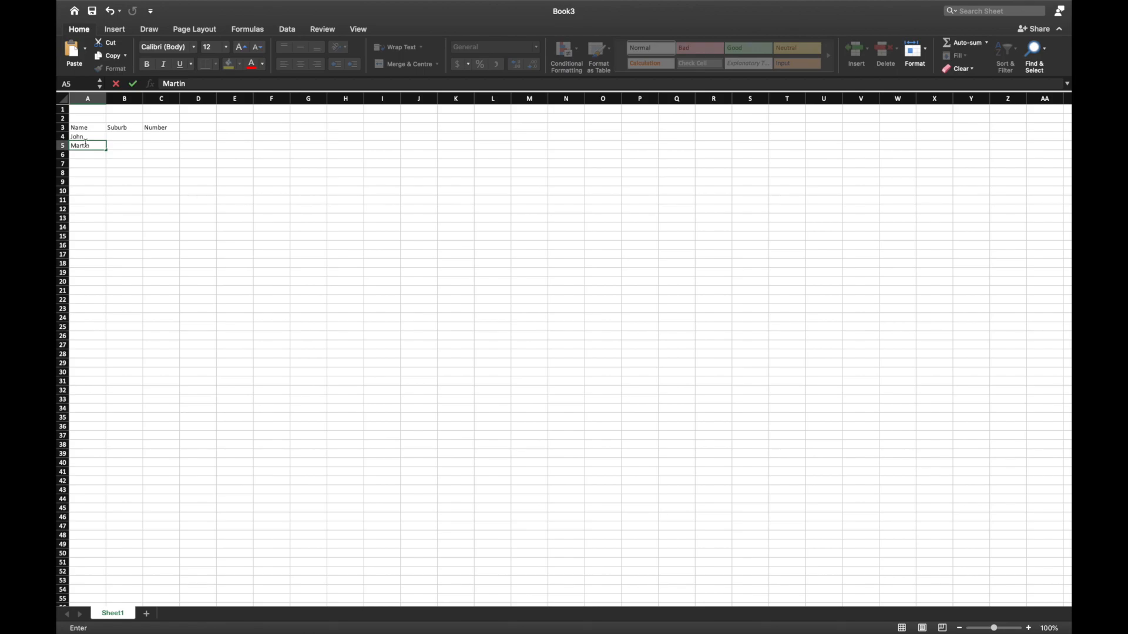
{"action": "key", "text": "Right"}
{"action": "key", "text": "Up"}
{"action": "key", "text": "Left"}
{"action": "key", "text": "Down"}
{"action": "key", "text": "Down"}
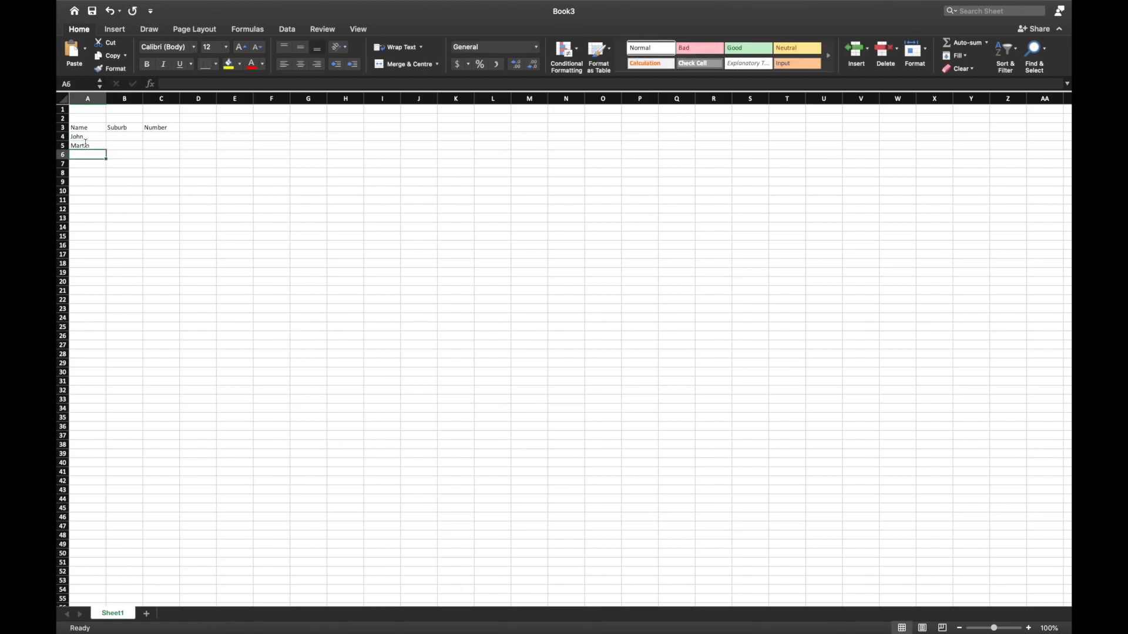
{"action": "type", "text": "Sarah"}
{"action": "key", "text": "Return"}
{"action": "type", "text": "Jess"}
{"action": "key", "text": "Tab"}
Enter the suburbs Corio, Cottesloe, Subiaco and Geelong in cells B4 to B7
{"action": "key", "text": "Up"}
{"action": "key", "text": "Up"}
{"action": "key", "text": "Up"}
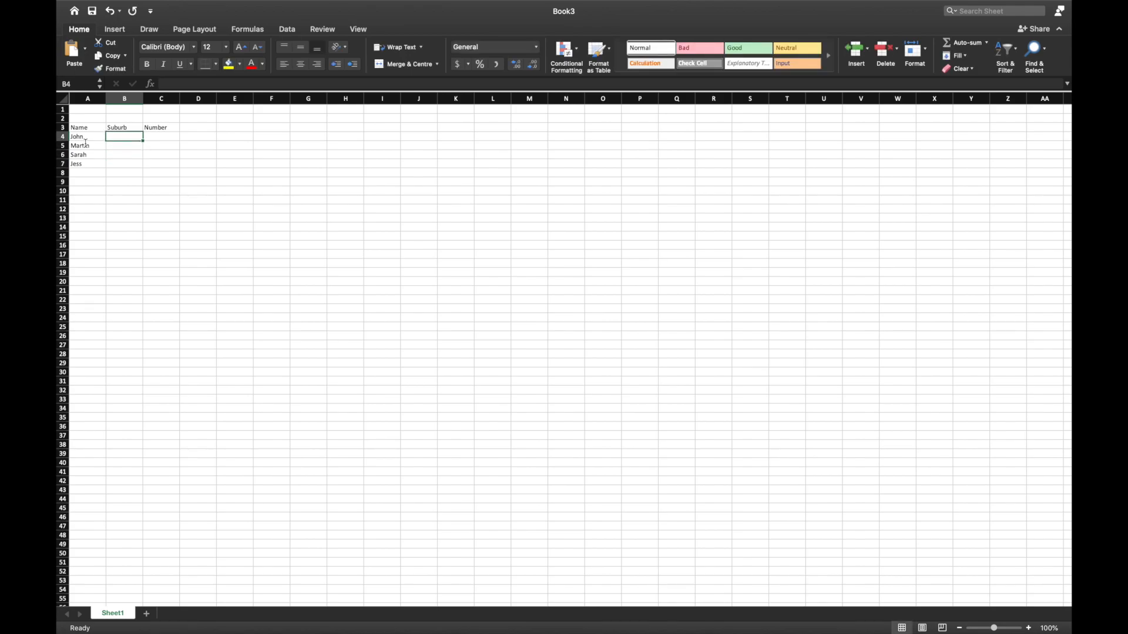
{"action": "type", "text": "Corio"}
{"action": "key", "text": "Return"}
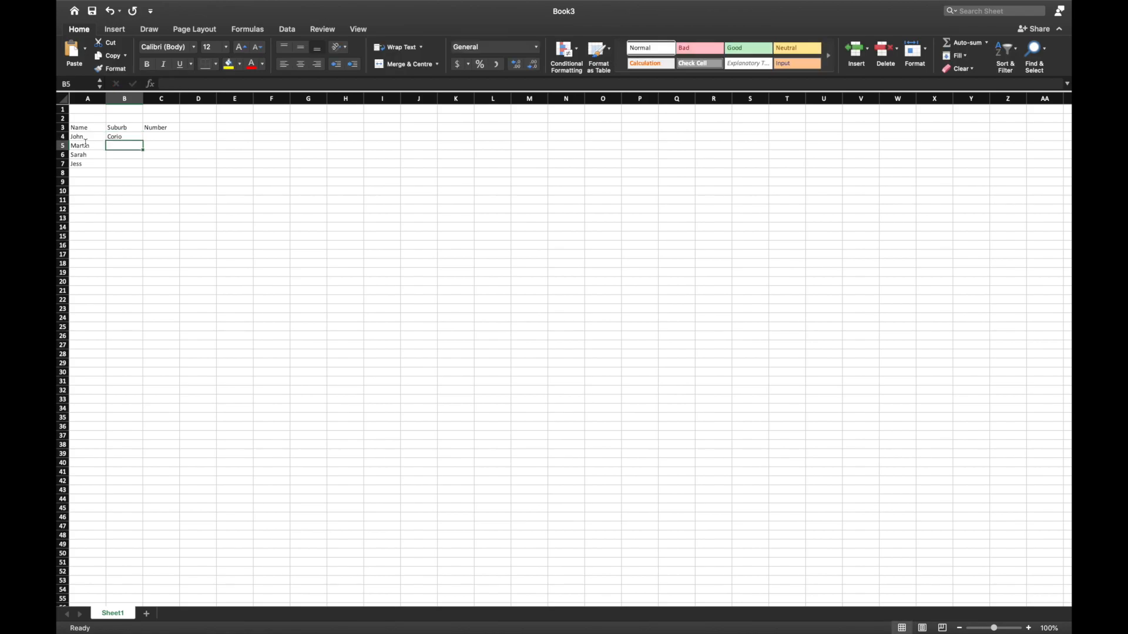
{"action": "type", "text": "Cottesloe"}
{"action": "key", "text": "Return"}
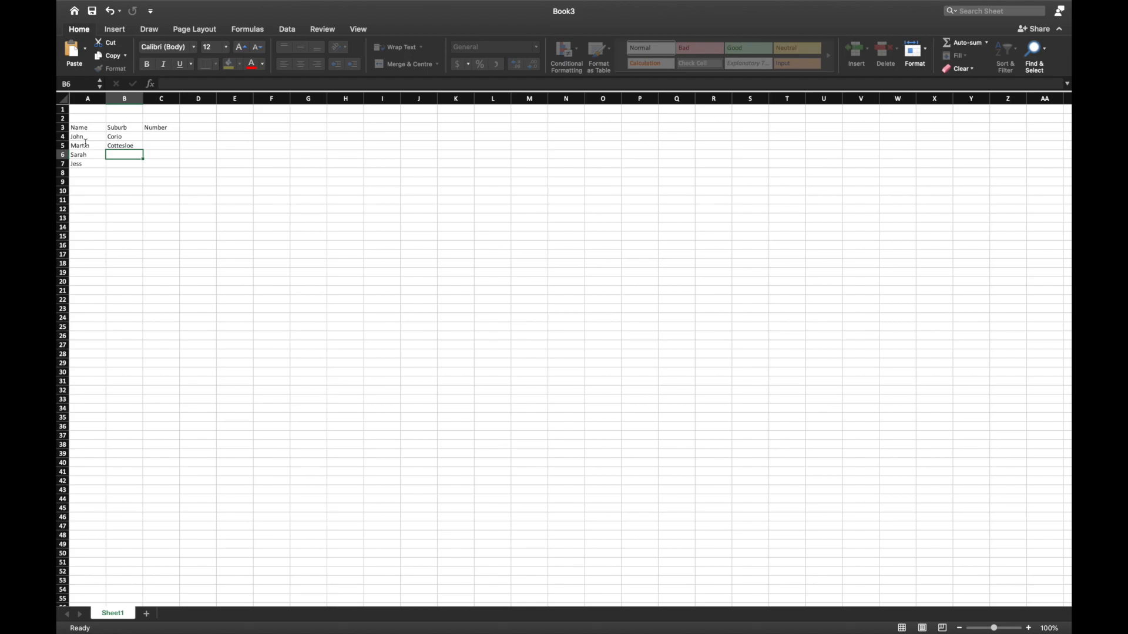
{"action": "type", "text": "Subiaco"}
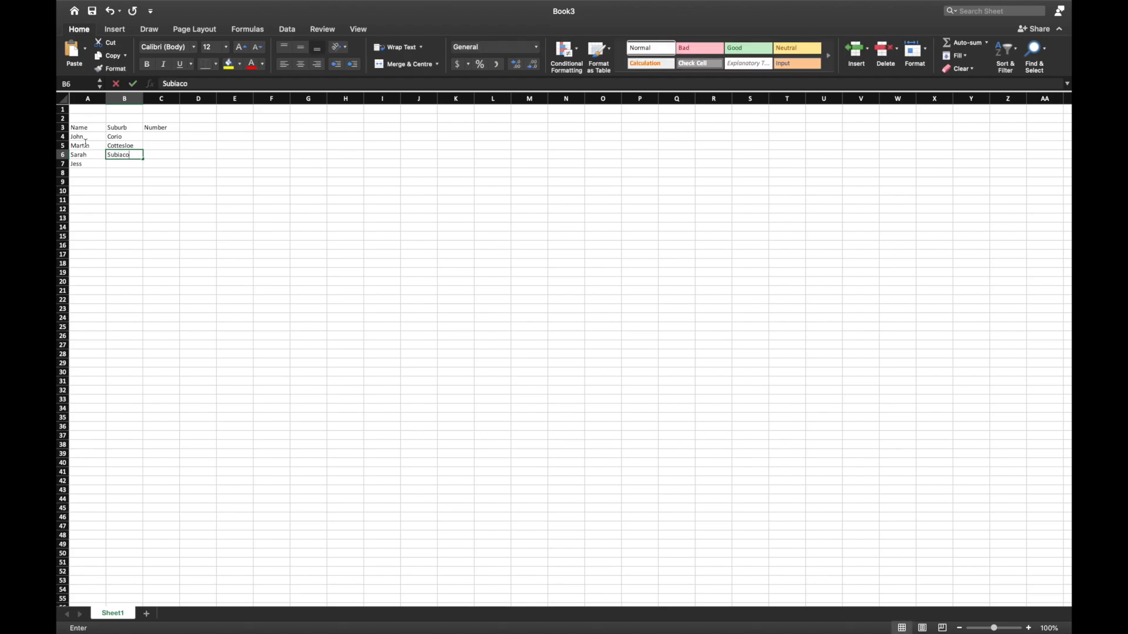
{"action": "key", "text": "Return"}
{"action": "type", "text": "Geelong"}
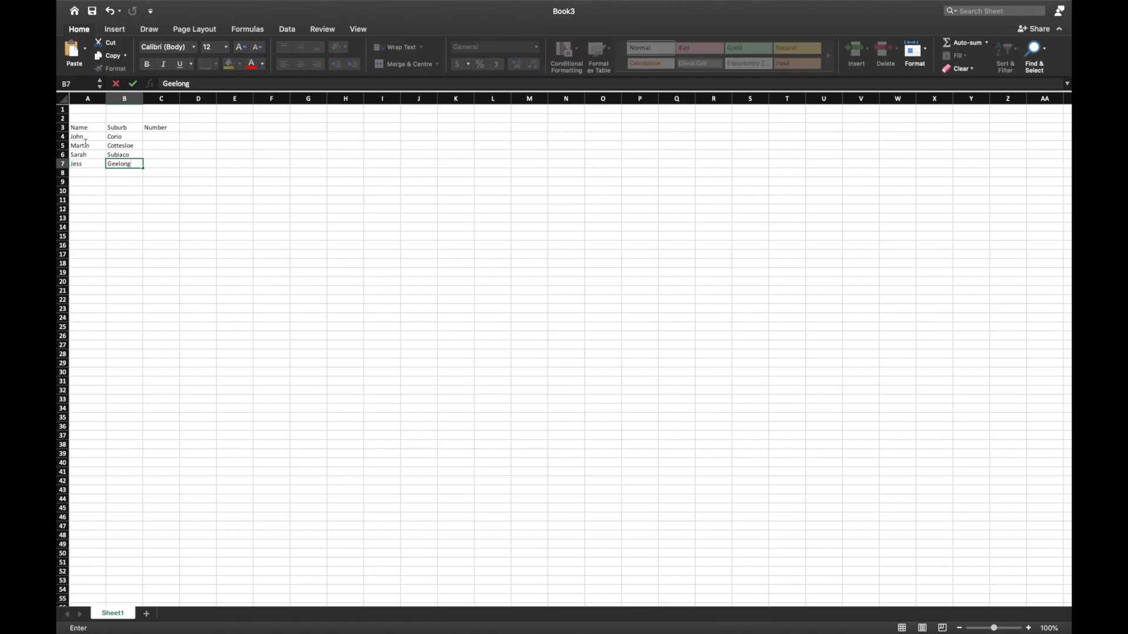
Enter the values 1, 2, 3 and 4 in cells C4 to C7 under the Number heading
{"action": "key", "text": "Tab"}
{"action": "key", "text": "Up"}
{"action": "key", "text": "Up"}
{"action": "key", "text": "Up"}
{"action": "type", "text": "1"}
{"action": "key", "text": "Return"}
{"action": "type", "text": "2"}
{"action": "key", "text": "Return"}
{"action": "type", "text": "3"}
{"action": "key", "text": "Return"}
{"action": "type", "text": "4"}
{"action": "key", "text": "Return"}
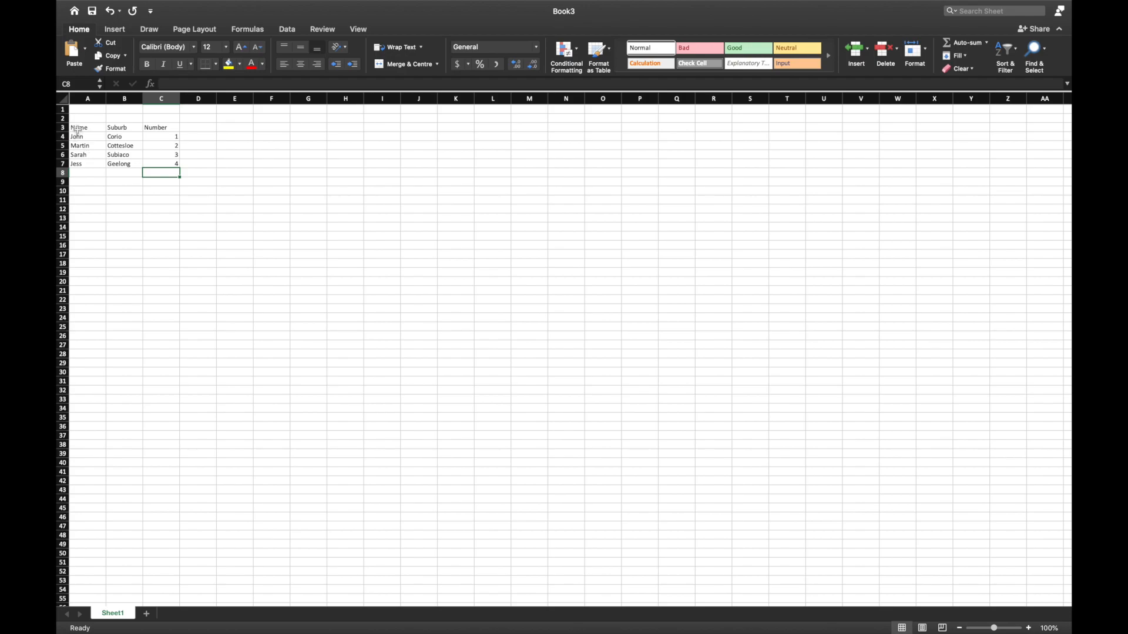
Try out selecting the heading cells A3, B3 and C3 individually and as one range
{"action": "left_click", "coordinate": [77, 130]}
{"action": "left_click", "coordinate": [132, 128]}
{"action": "left_click", "coordinate": [161, 129]}
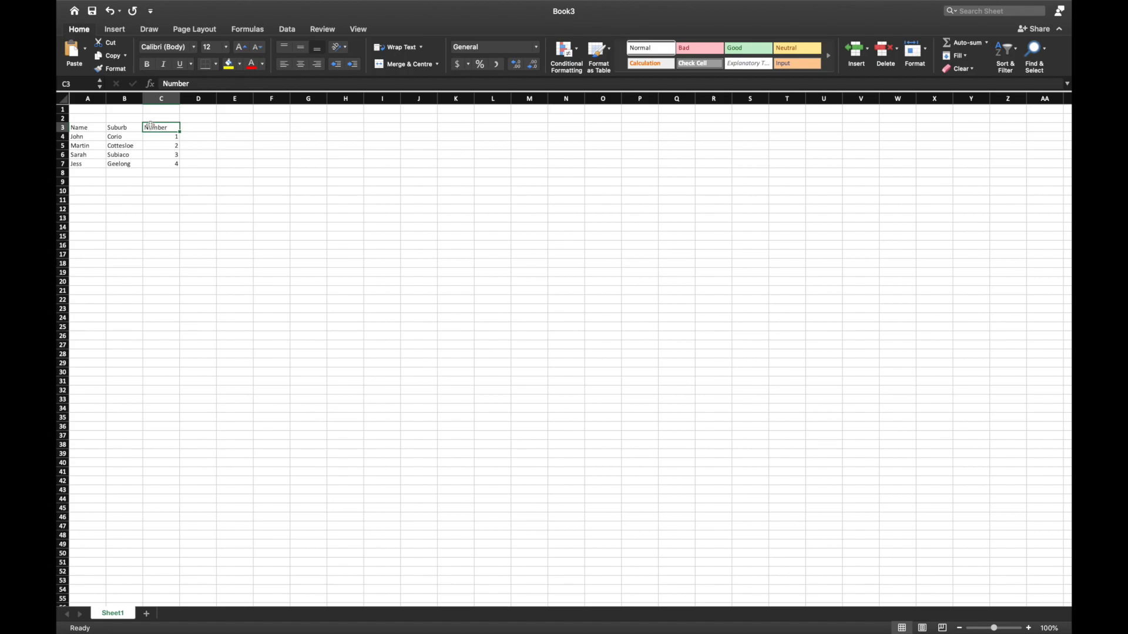
{"action": "left_click", "coordinate": [91, 127]}
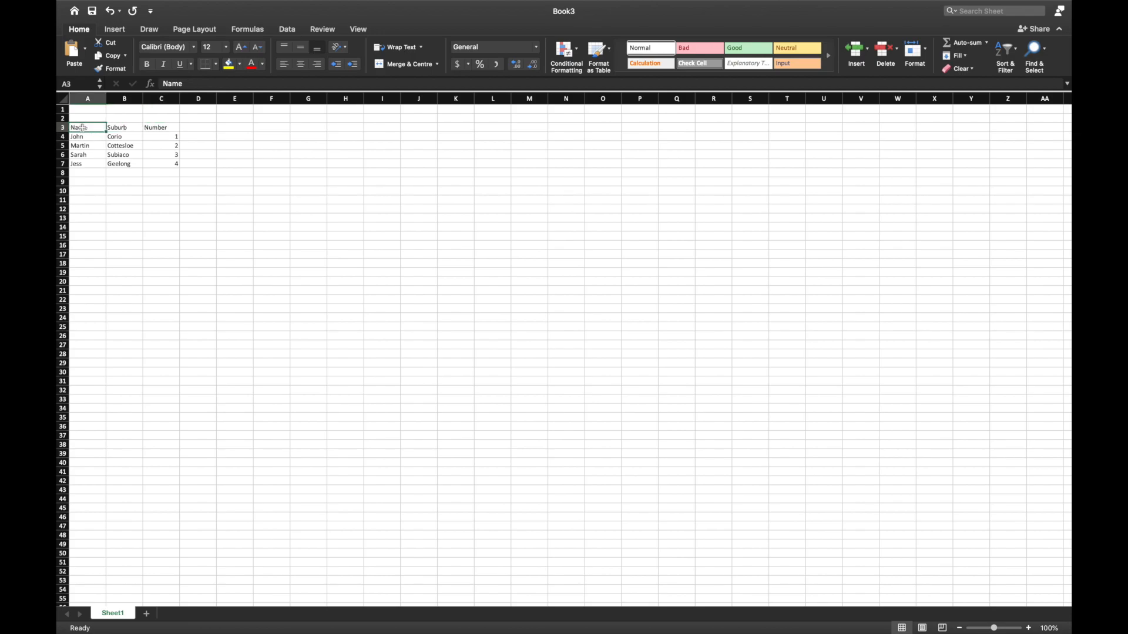
{"action": "left_click_drag", "start_coordinate": [88, 127], "coordinate": [170, 128]}
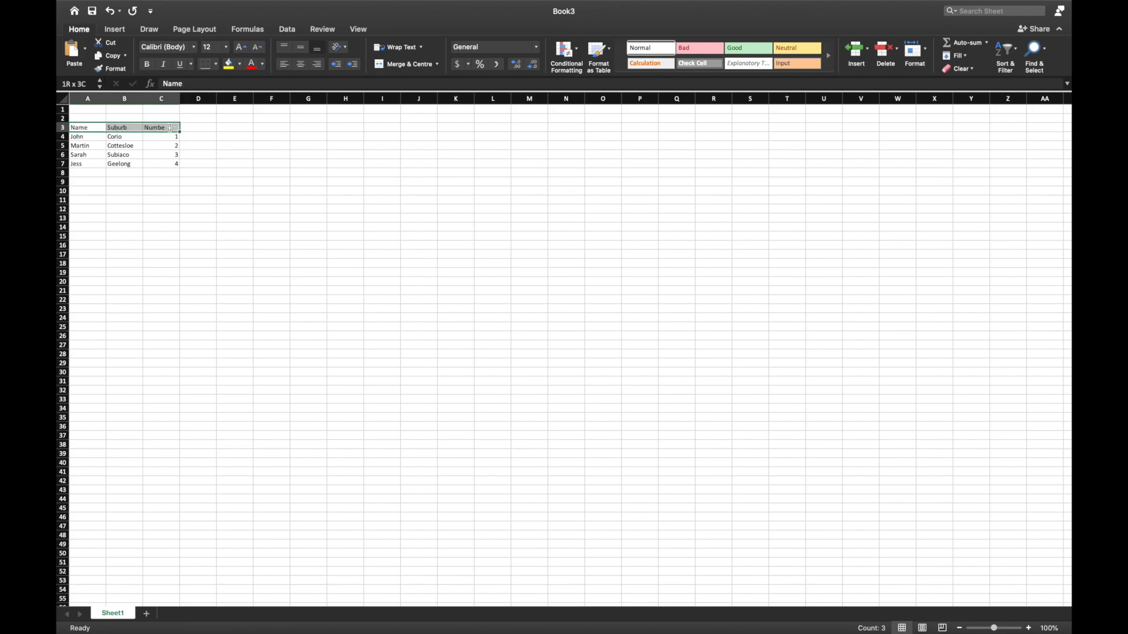
{"action": "left_click", "coordinate": [166, 163]}
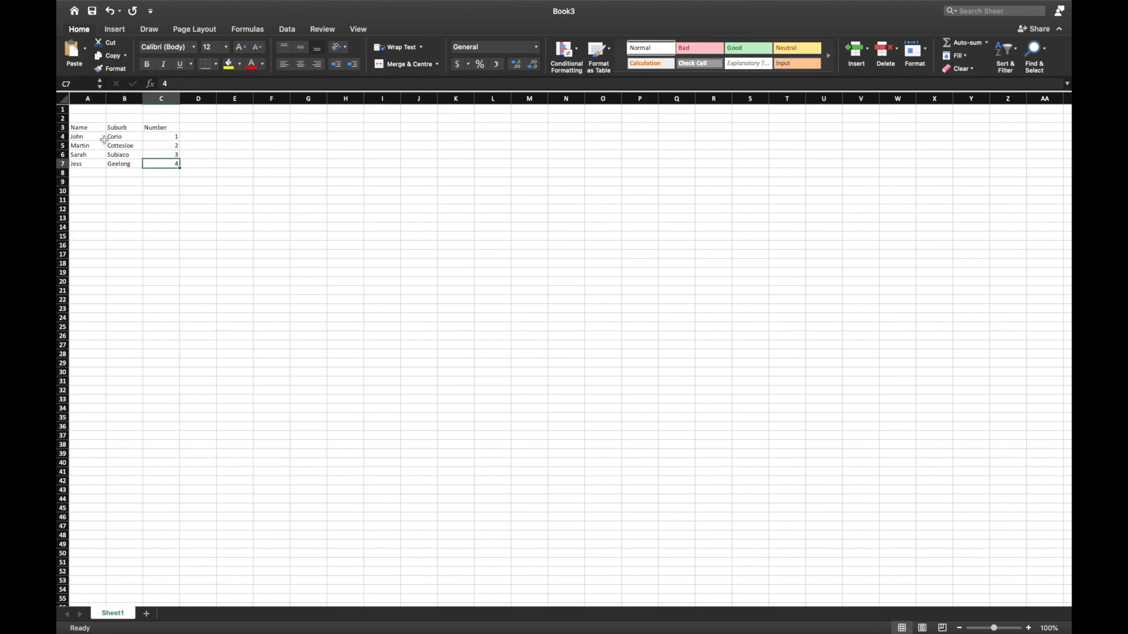
{"action": "left_click_drag", "start_coordinate": [97, 128], "coordinate": [145, 130]}
{"action": "left_click", "coordinate": [152, 163]}
Make the headings in A3:C3 bold
{"action": "left_click_drag", "start_coordinate": [92, 129], "coordinate": [171, 132]}
{"action": "left_click", "coordinate": [151, 68]}
{"action": "left_click", "coordinate": [160, 188]}
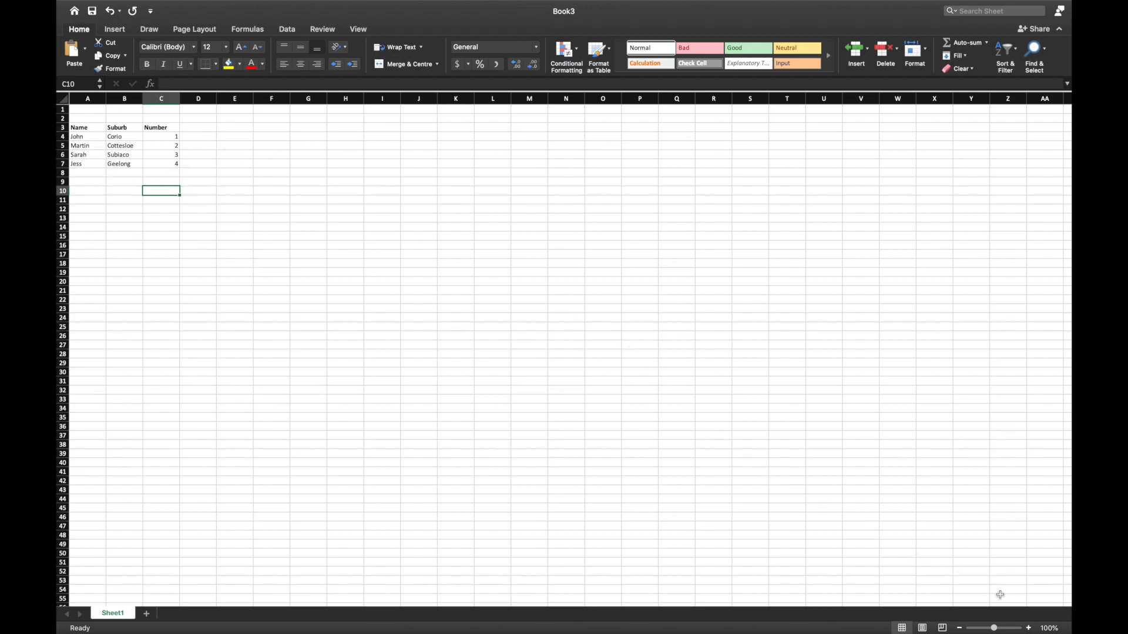
Enlarge the worksheet view to 220%
{"action": "left_click", "coordinate": [1029, 628]}
{"action": "left_click", "coordinate": [1029, 628]}
{"action": "left_click", "coordinate": [1029, 628]}
{"action": "left_click", "coordinate": [1029, 627]}
{"action": "left_click", "coordinate": [1028, 628]}
{"action": "left_click", "coordinate": [1029, 628]}
{"action": "left_click", "coordinate": [1029, 628]}
{"action": "left_click", "coordinate": [1029, 628]}
{"action": "left_click", "coordinate": [1029, 628]}
{"action": "left_click", "coordinate": [1029, 627]}
{"action": "left_click", "coordinate": [1029, 627]}
{"action": "left_click", "coordinate": [1029, 628]}
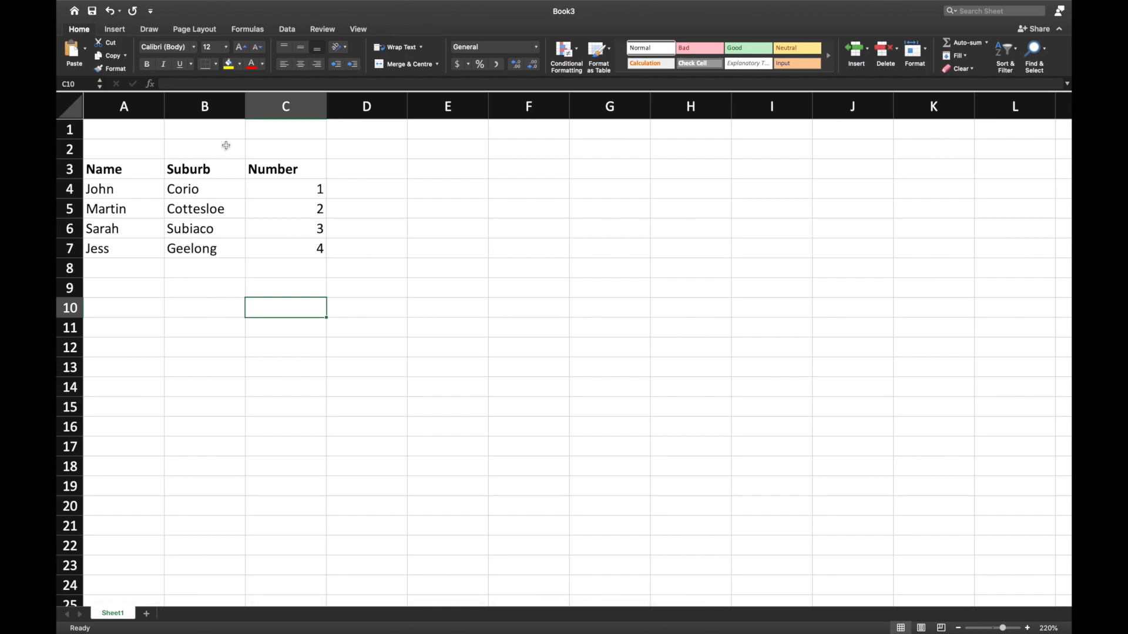
Fill the heading cells A3:C3 with the lightest blue theme colour
{"action": "left_click_drag", "start_coordinate": [118, 171], "coordinate": [293, 171]}
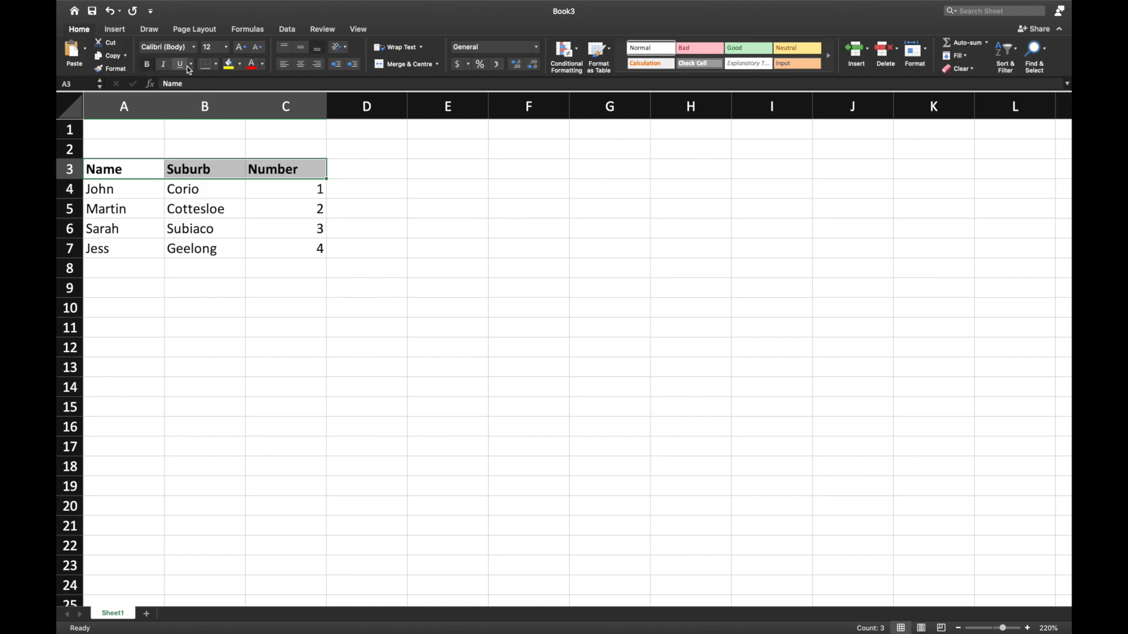
{"action": "left_click", "coordinate": [241, 65]}
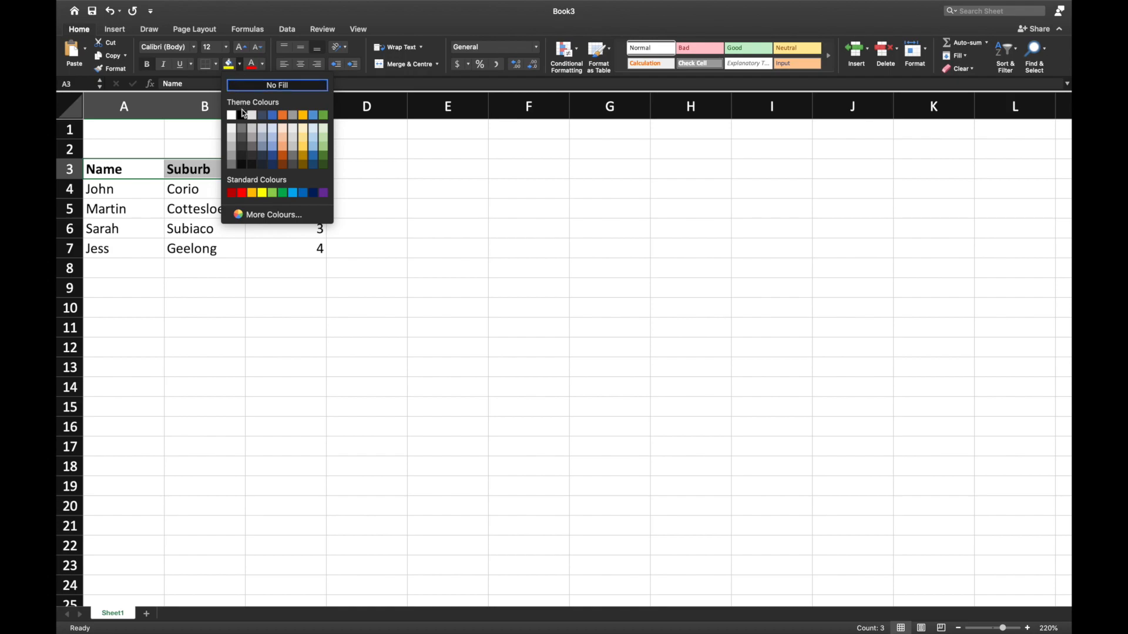
{"action": "left_click", "coordinate": [315, 131]}
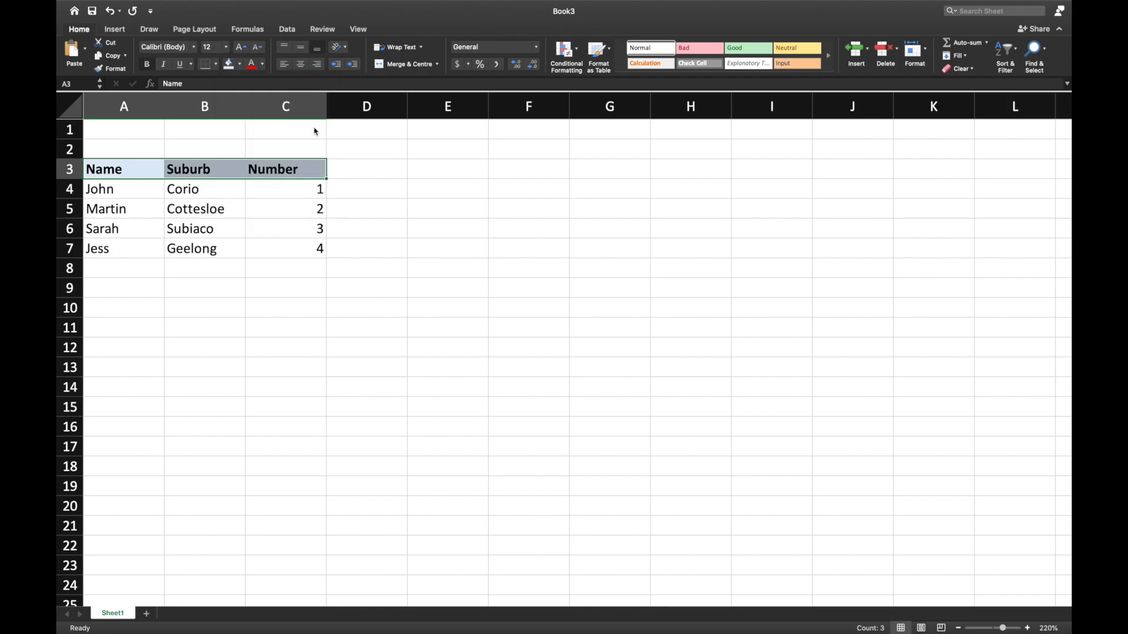
{"action": "left_click", "coordinate": [373, 224]}
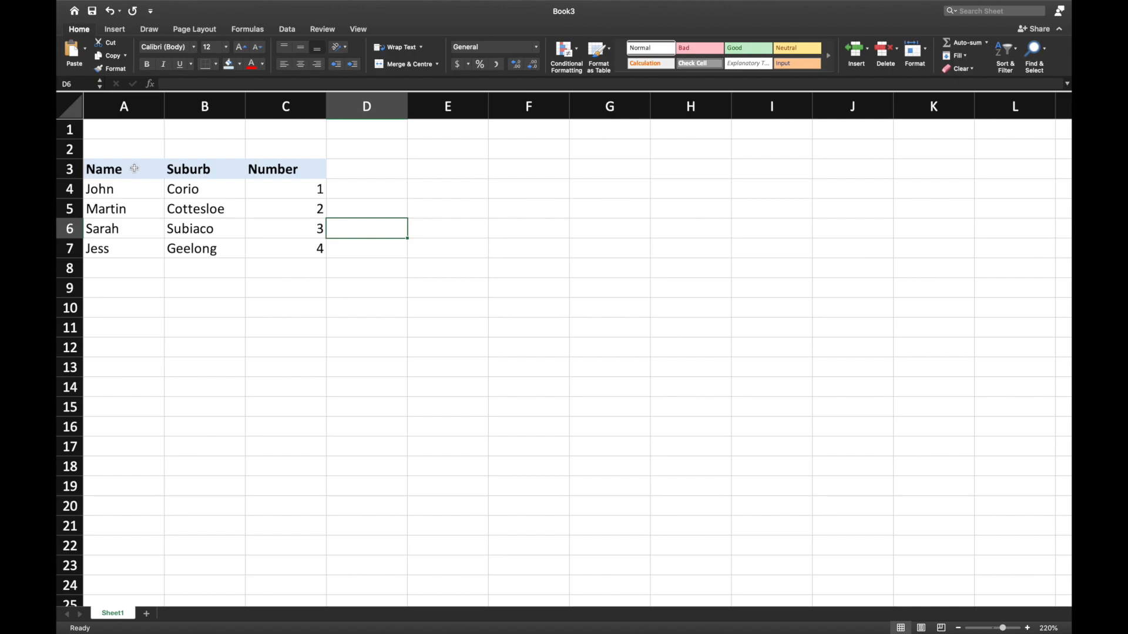
Apply All Borders to the whole table in A3:C7
{"action": "left_click_drag", "start_coordinate": [133, 168], "coordinate": [255, 244]}
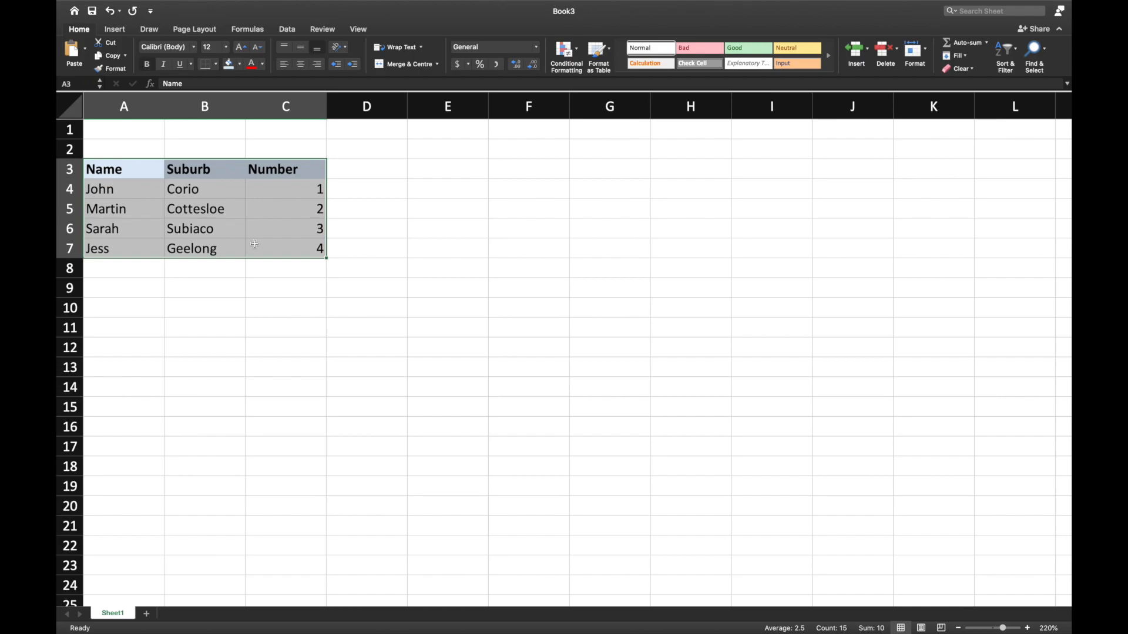
{"action": "left_click", "coordinate": [123, 204]}
{"action": "left_click", "coordinate": [112, 170]}
{"action": "left_click_drag", "start_coordinate": [112, 170], "coordinate": [281, 246]}
{"action": "left_click", "coordinate": [217, 65]}
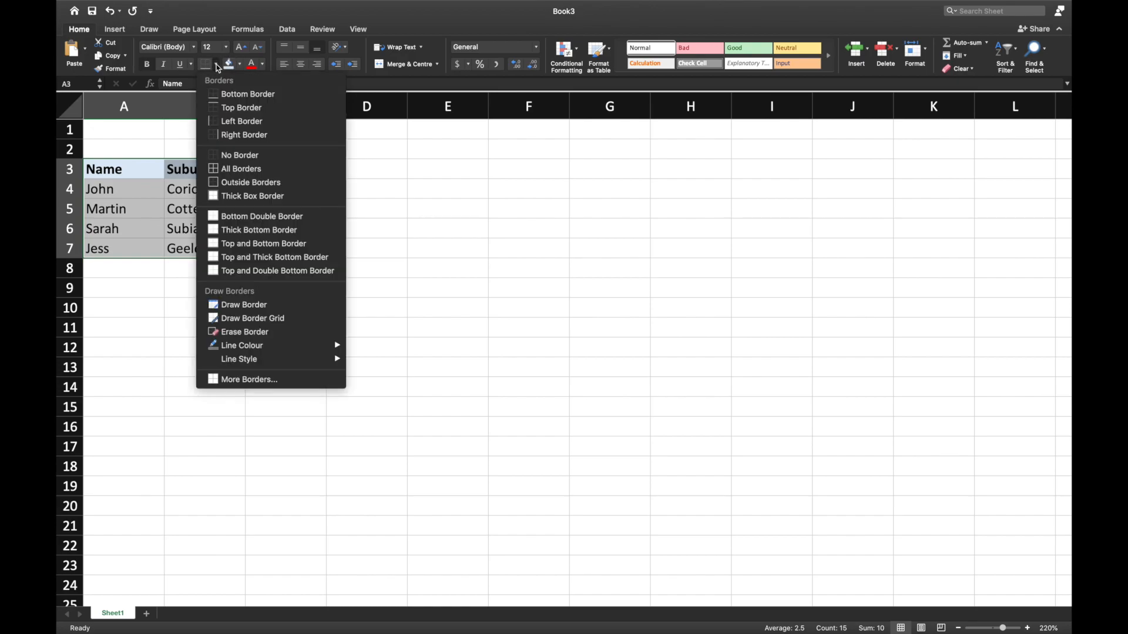
{"action": "left_click", "coordinate": [234, 171]}
{"action": "left_click", "coordinate": [343, 191]}
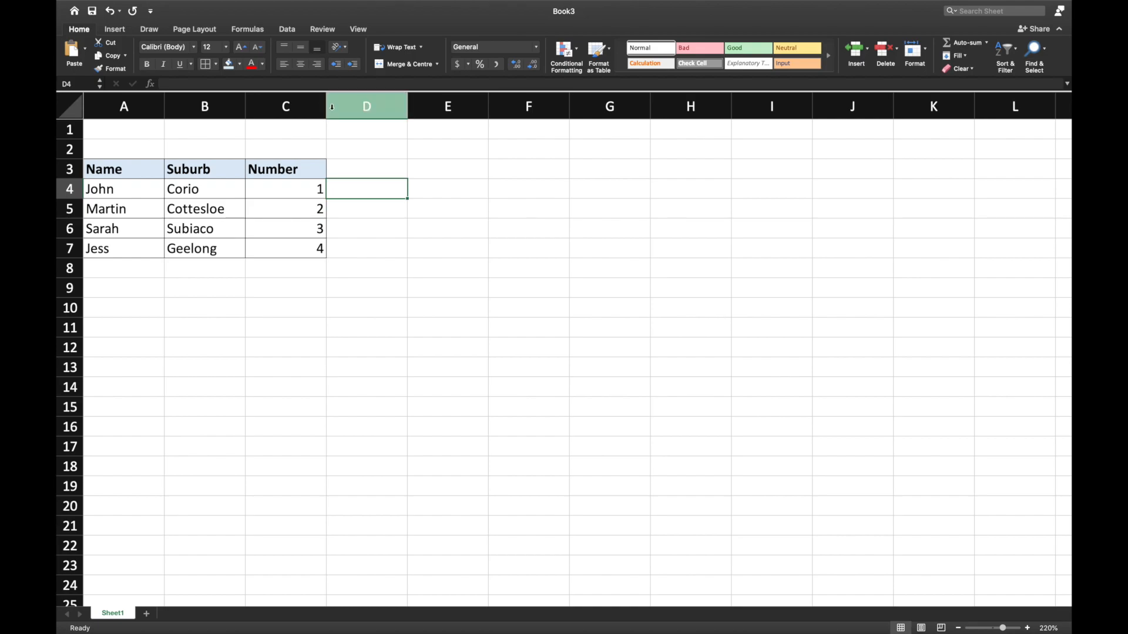
AutoFit the widths of columns C, B and A to their longest entries
{"action": "mouse_move", "coordinate": [326, 104]}
{"action": "left_mouse_down"}
{"action": "mouse_move", "coordinate": [306, 103]}
{"action": "mouse_move", "coordinate": [420, 104]}
{"action": "mouse_move", "coordinate": [304, 106]}
{"action": "mouse_move", "coordinate": [328, 110]}
{"action": "left_mouse_up"}
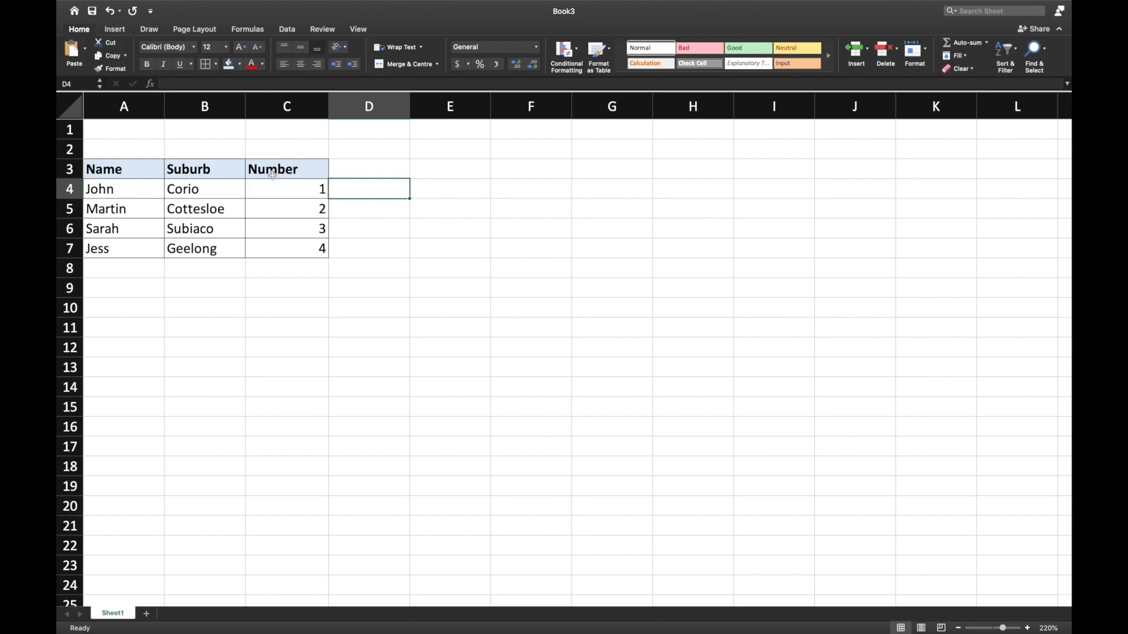
{"action": "double_click", "coordinate": [329, 108]}
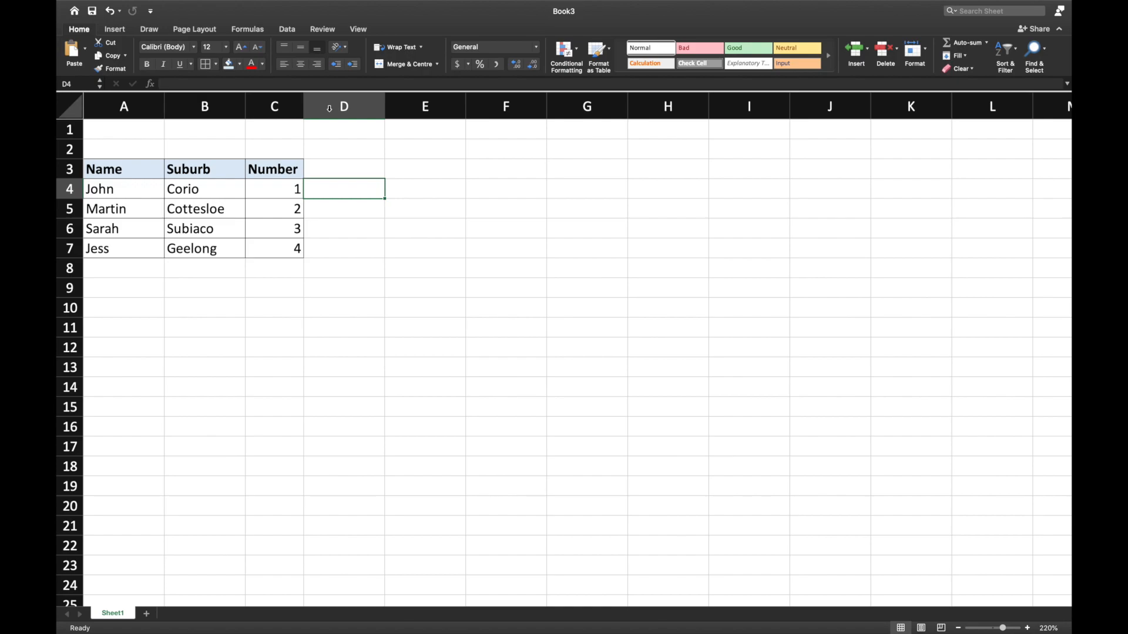
{"action": "double_click", "coordinate": [246, 106]}
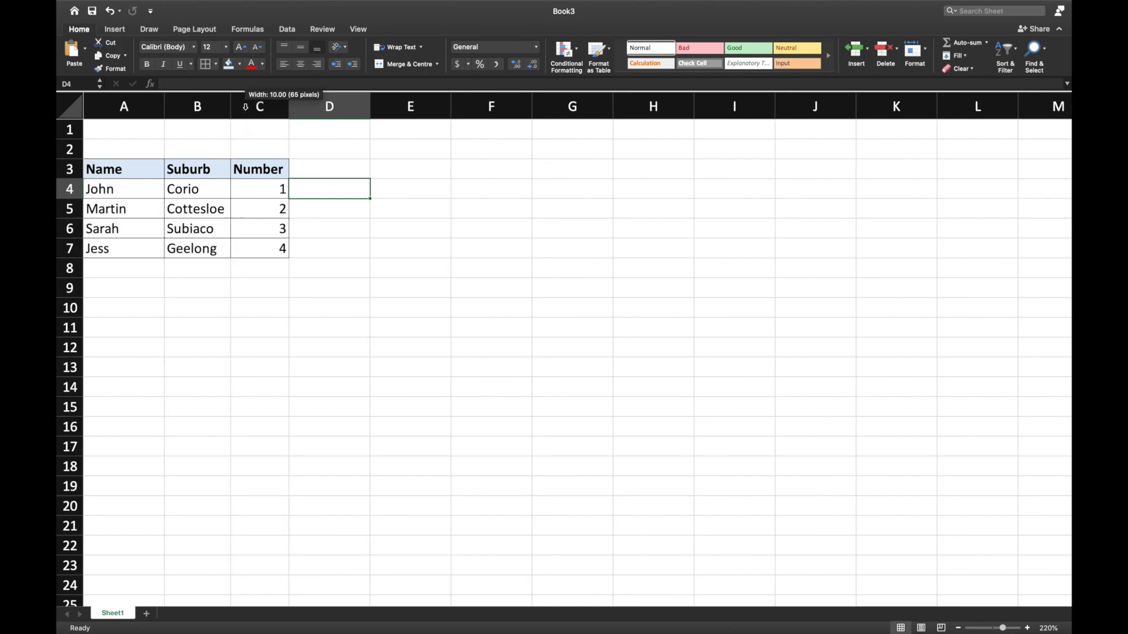
{"action": "double_click", "coordinate": [164, 106]}
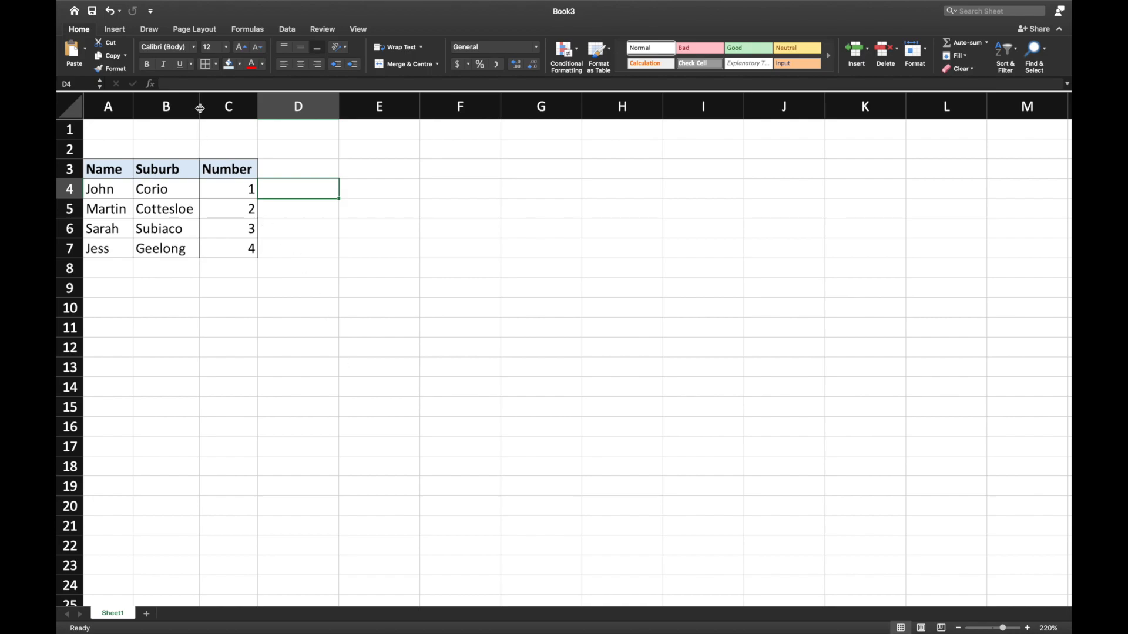
Narrow column B below the width of its suburb entries and AutoFit it back to its contents
{"action": "left_click_drag", "start_coordinate": [201, 107], "coordinate": [180, 107]}
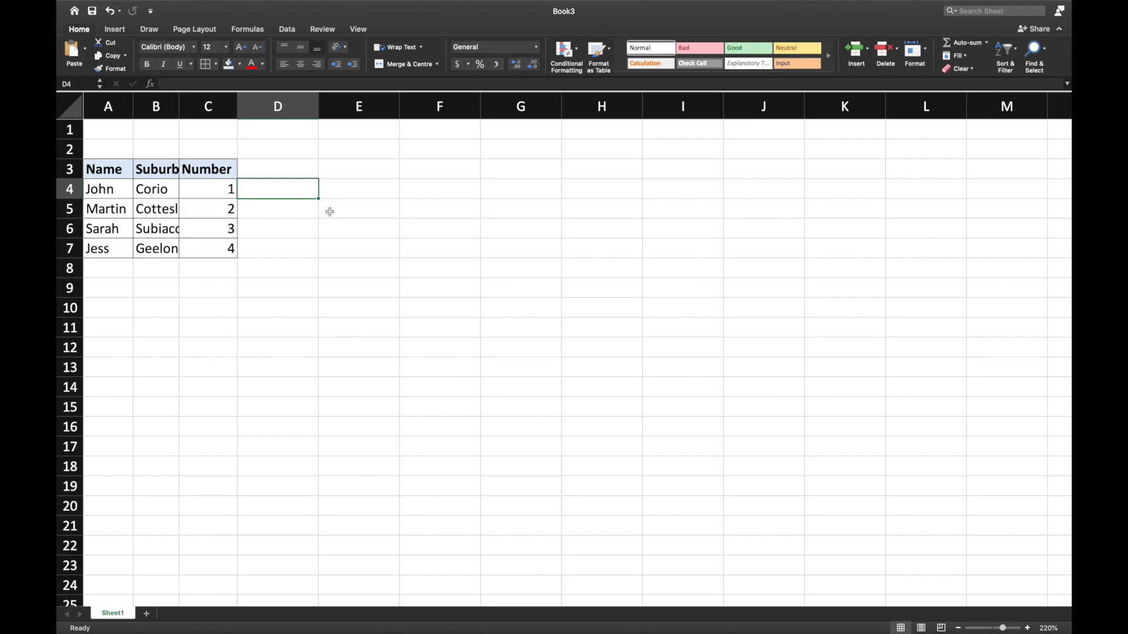
{"action": "double_click", "coordinate": [180, 105]}
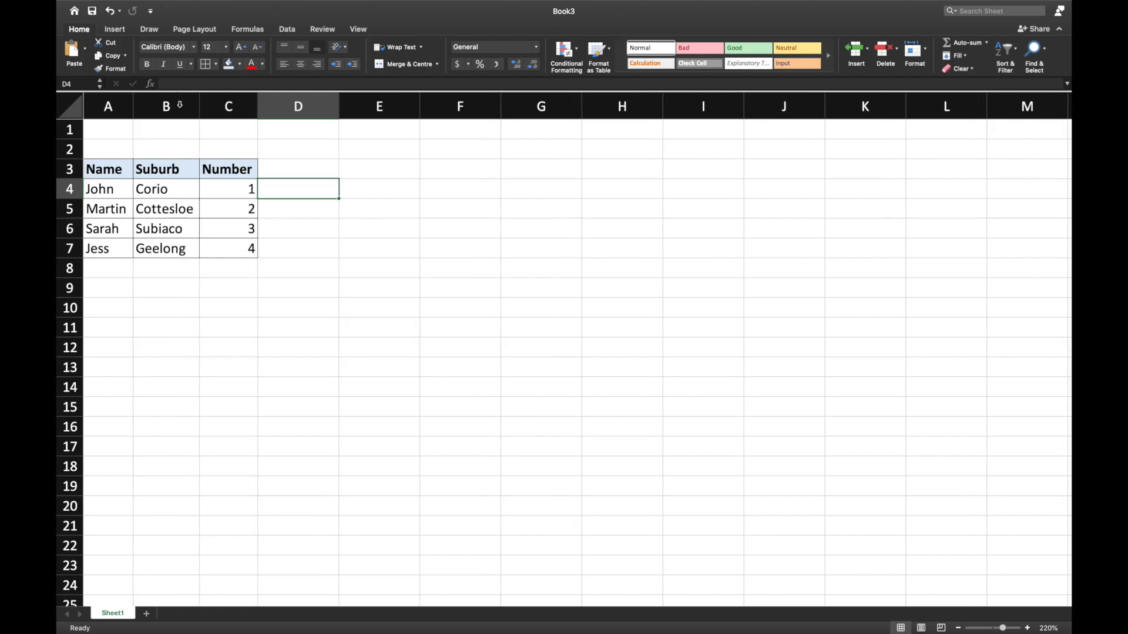